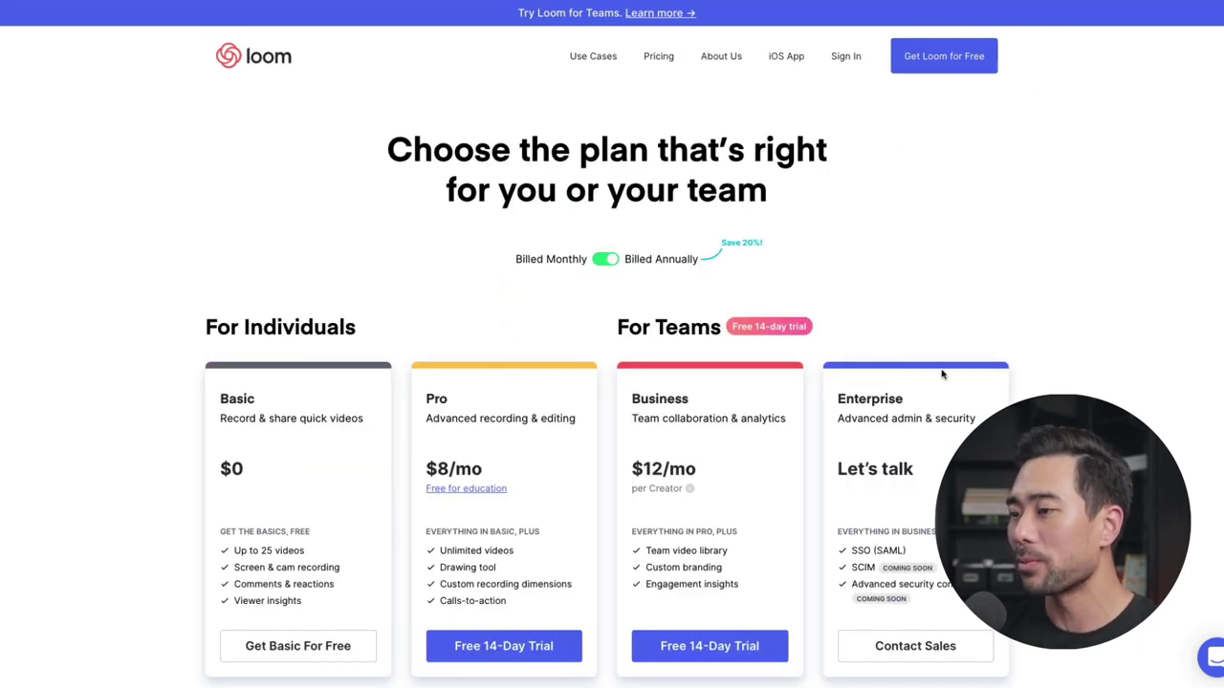
- Scroll through the plan cards and feature table, briefly highlighting the Basic plan's 25-video limit
scroll(942, 375, "down", 10)
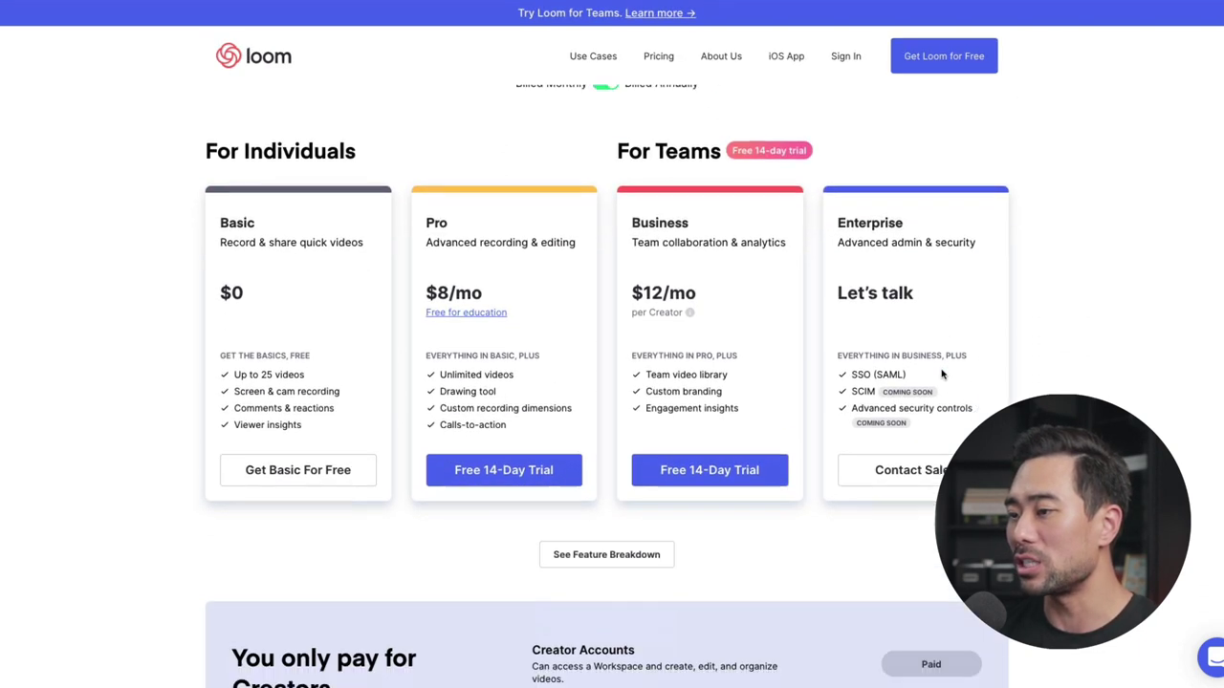
scroll(942, 374, "down", 5)
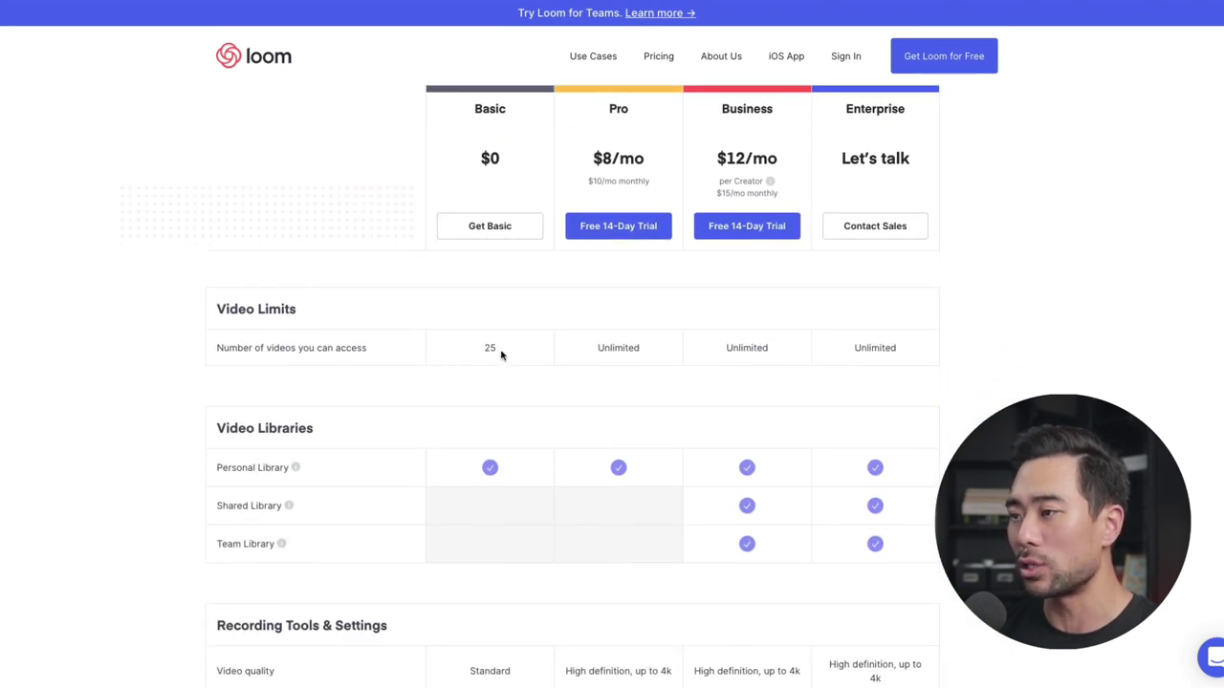
left_click_drag(501, 355, 460, 353)
left_click(491, 383)
scroll(491, 383, "down", 7)
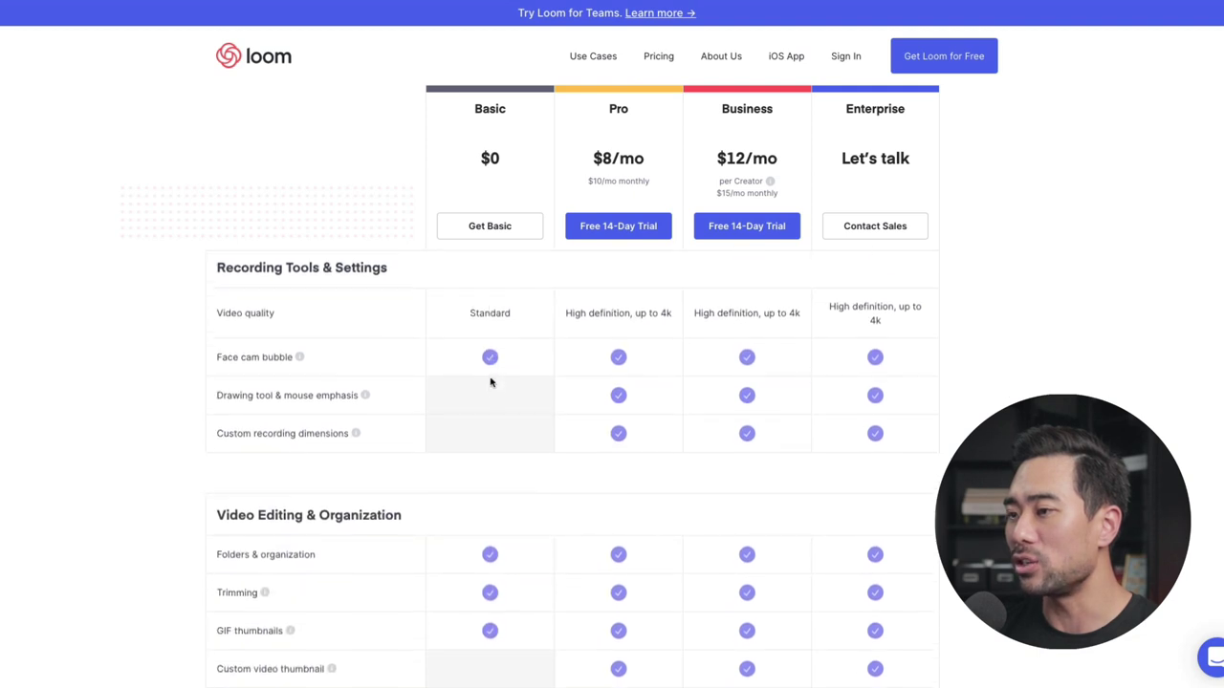
scroll(490, 383, "down", 10)
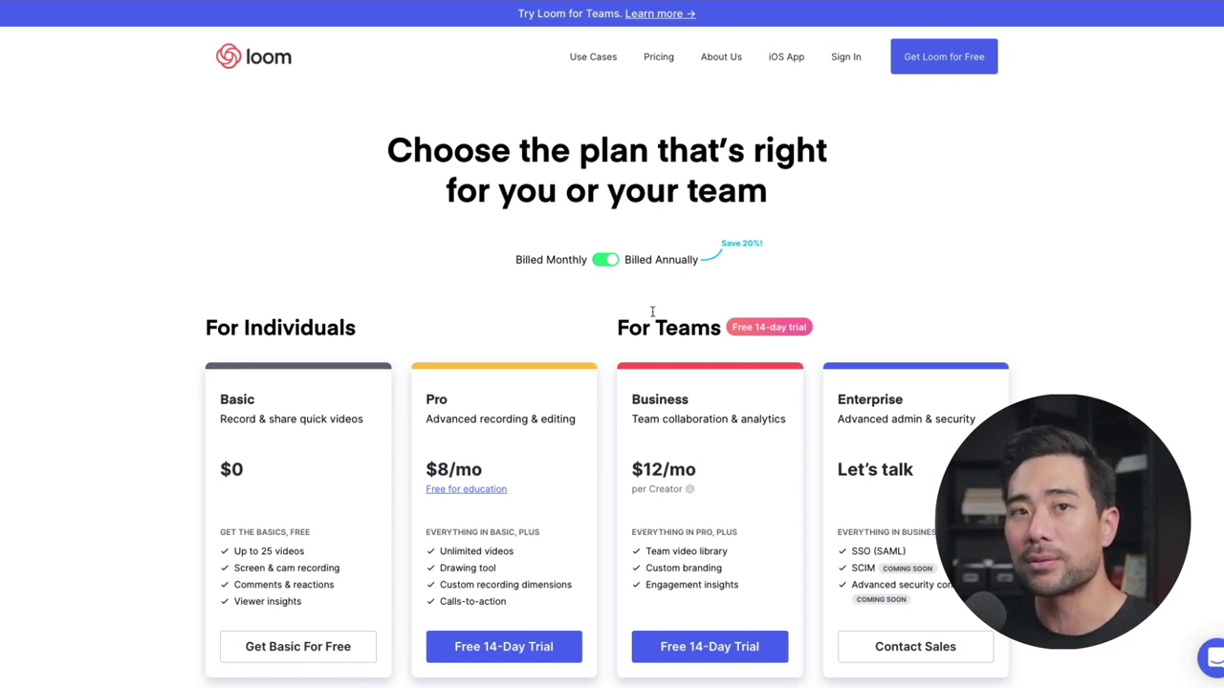
- Start the free sign-up with Get Loom for Free to reach the Personal Library
left_click(939, 63)
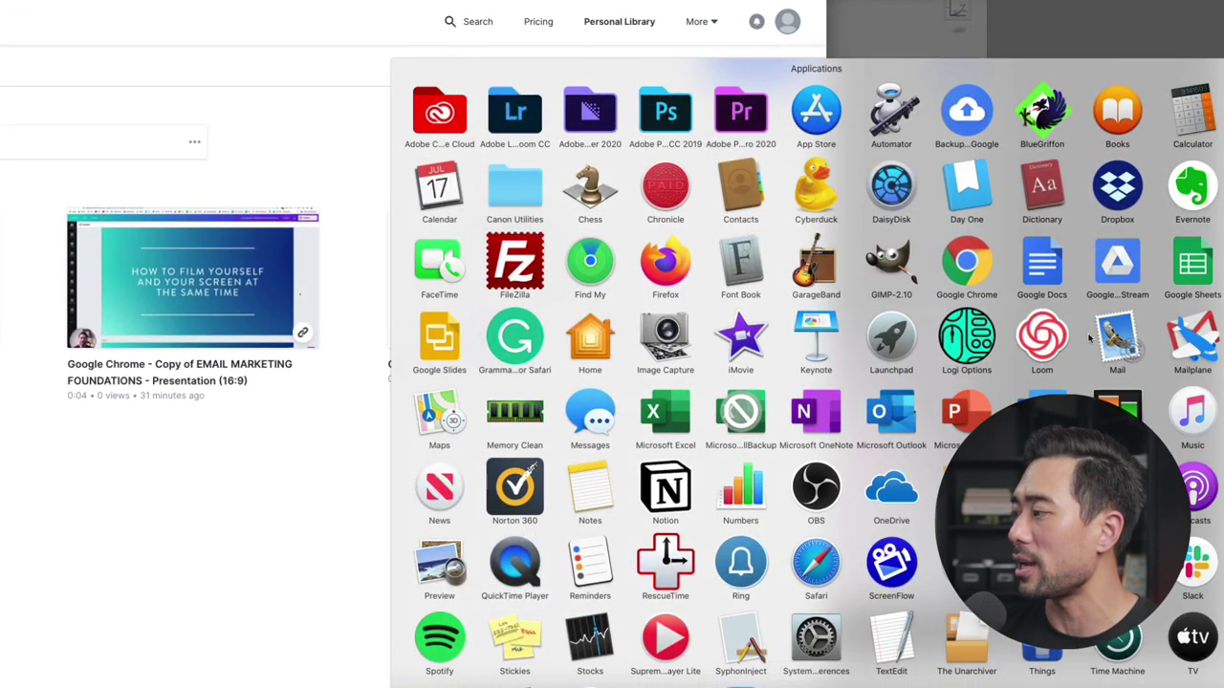
- Launch the Loom desktop app and settle on Screen+Cam after trying Screen Only and Cam Only
double_click(1042, 336)
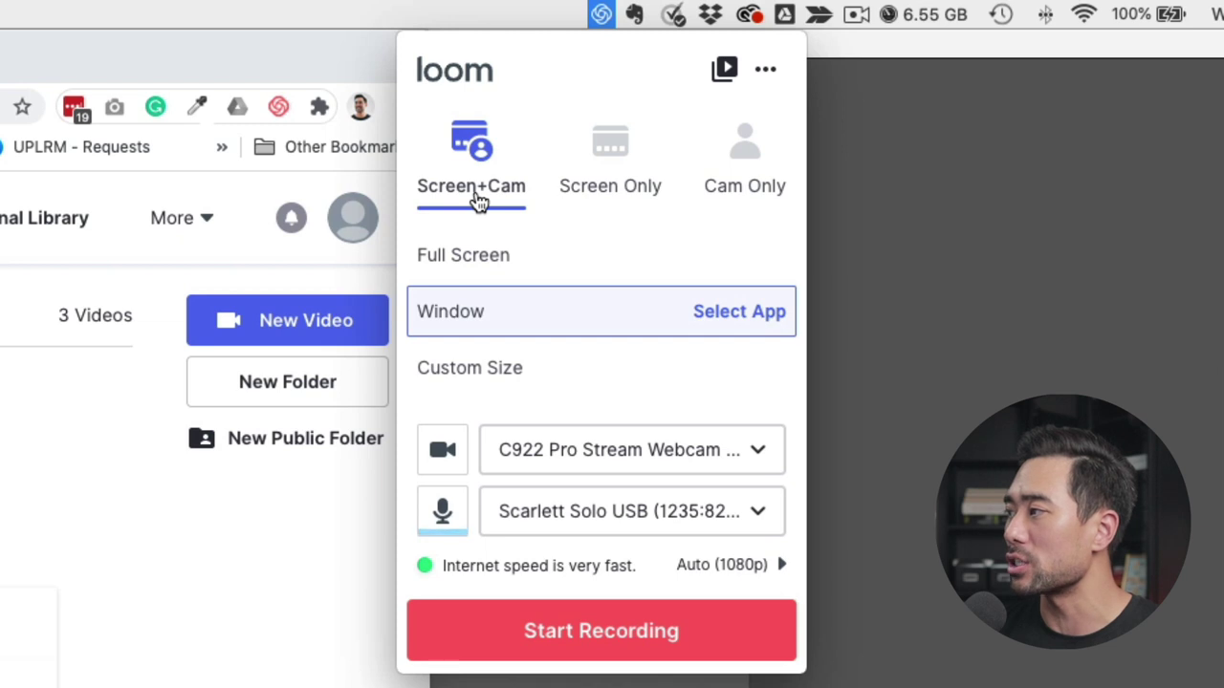
left_click(574, 181)
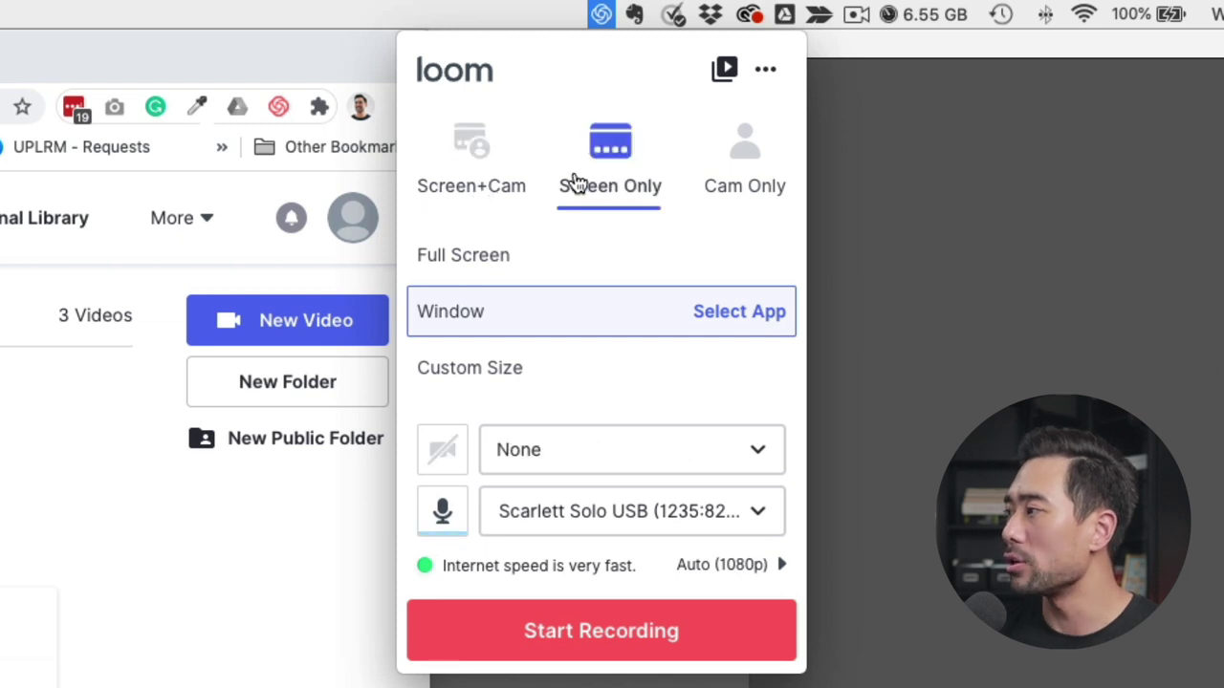
left_click(737, 186)
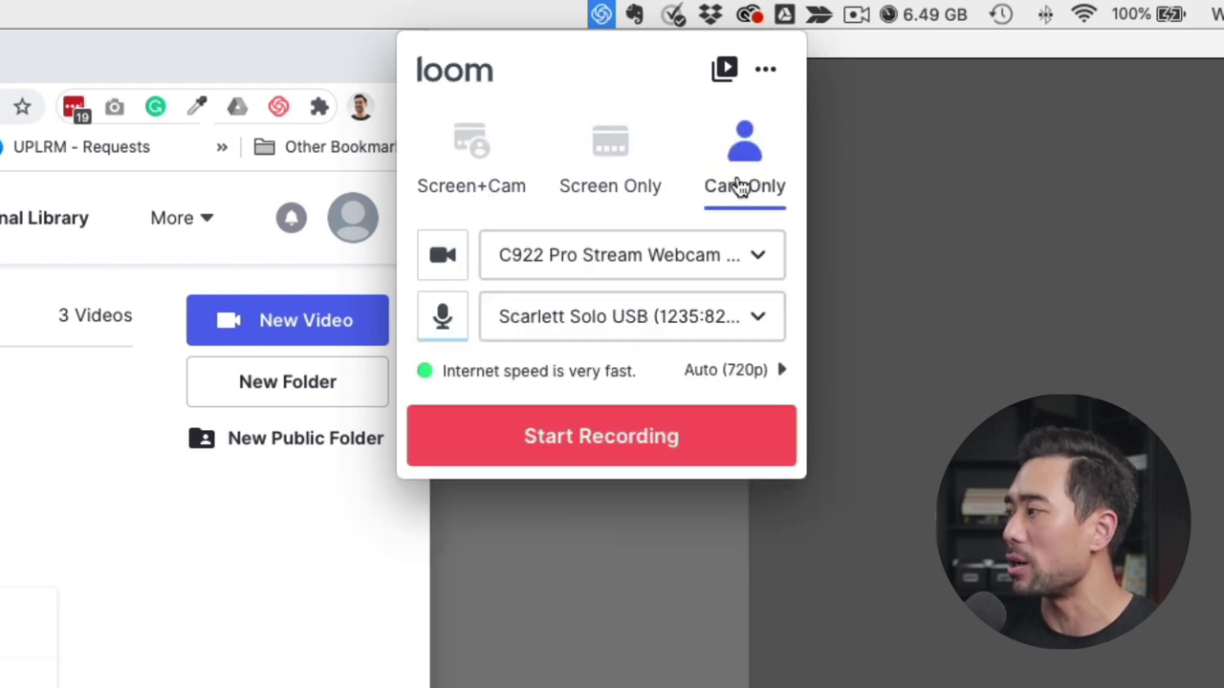
left_click(473, 188)
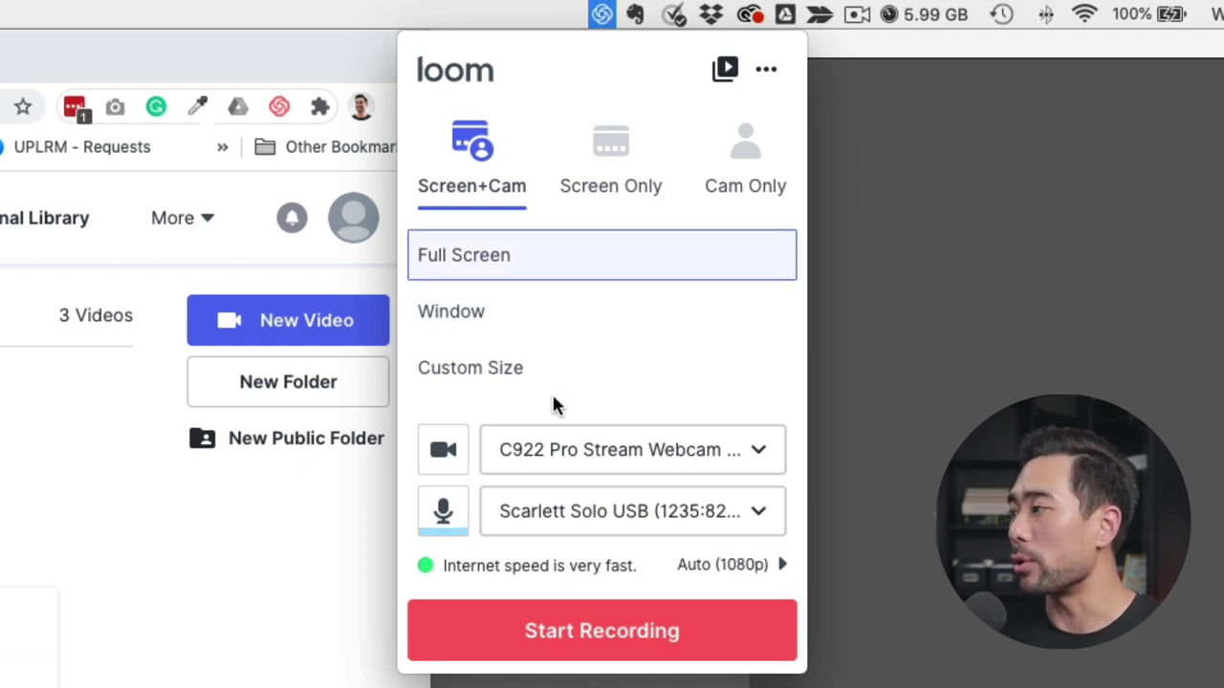
- Keep the C922 webcam selected and check the microphone list
left_click(556, 460)
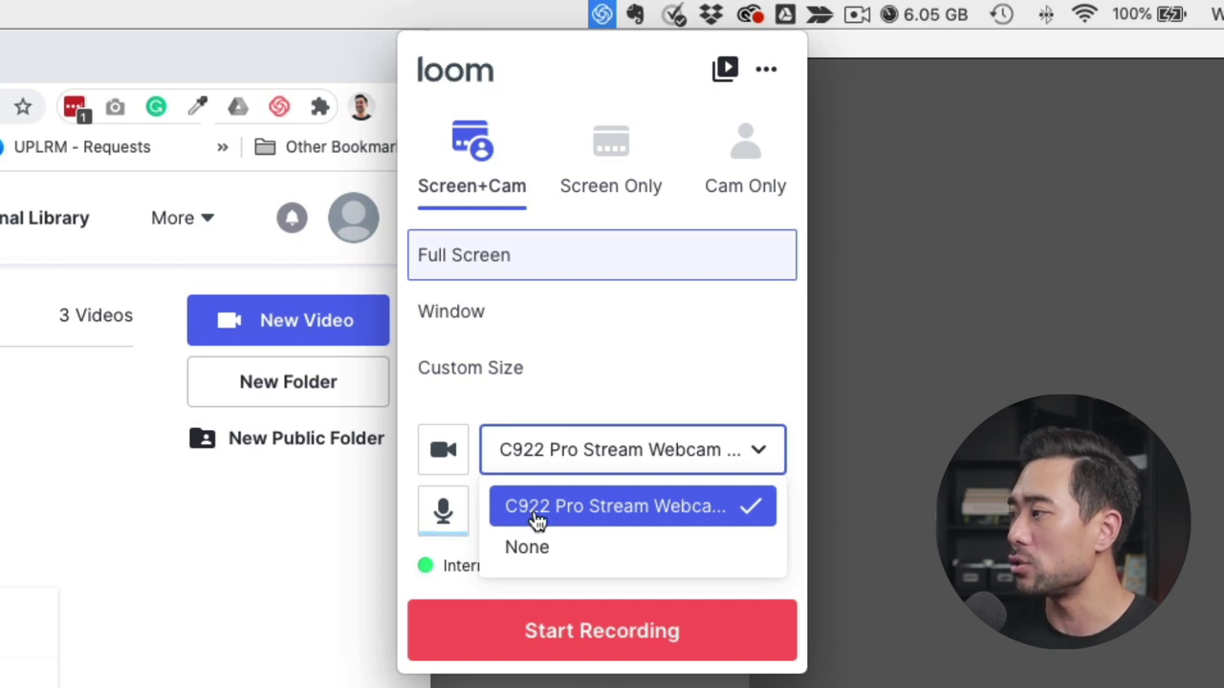
left_click(587, 508)
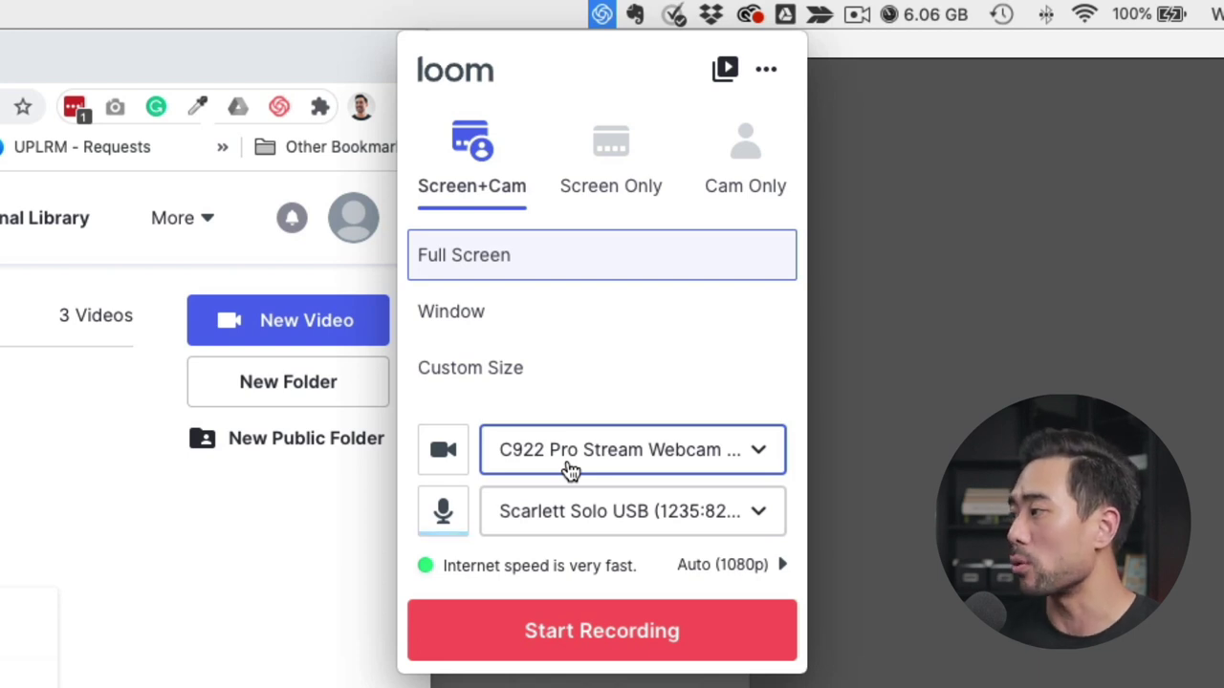
left_click(532, 531)
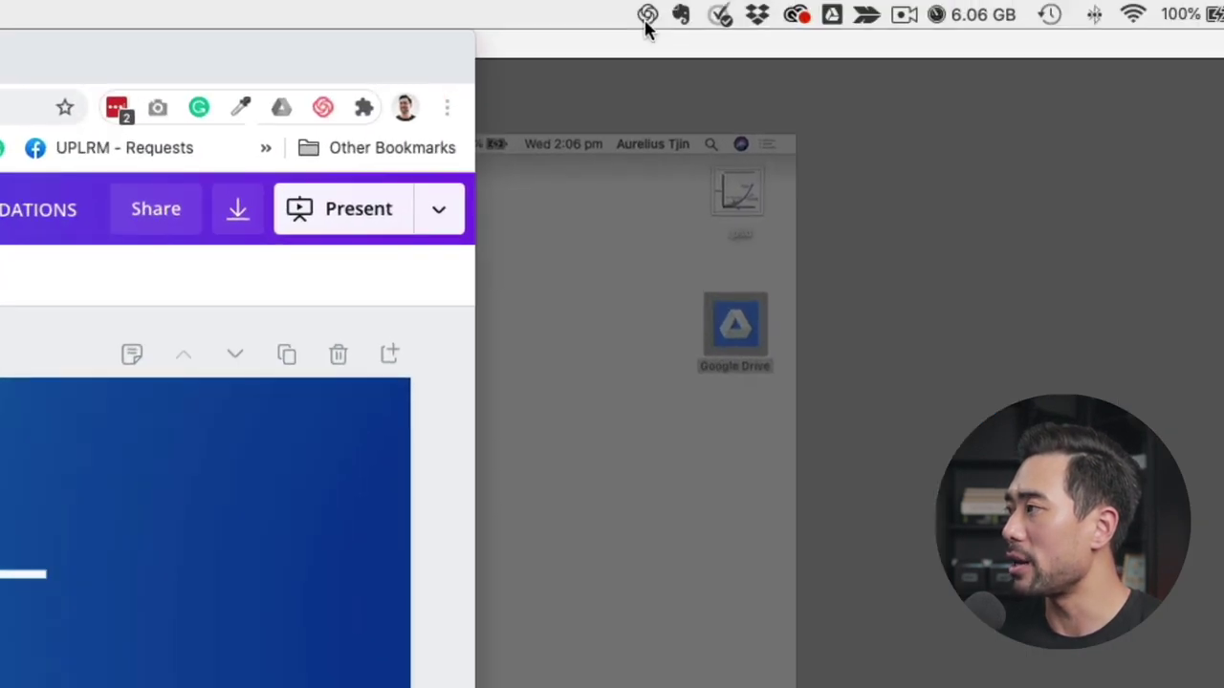
- Set Loom to record only the Google Chrome window showing the Canva title slide
left_click(648, 14)
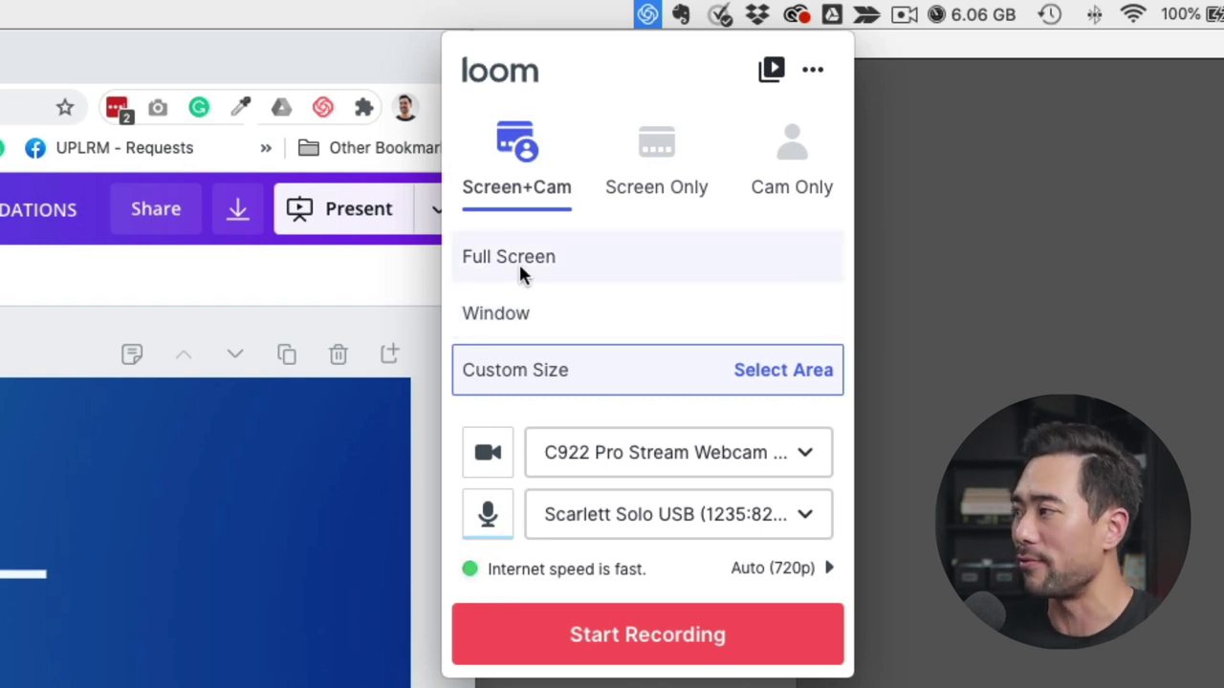
left_click(514, 319)
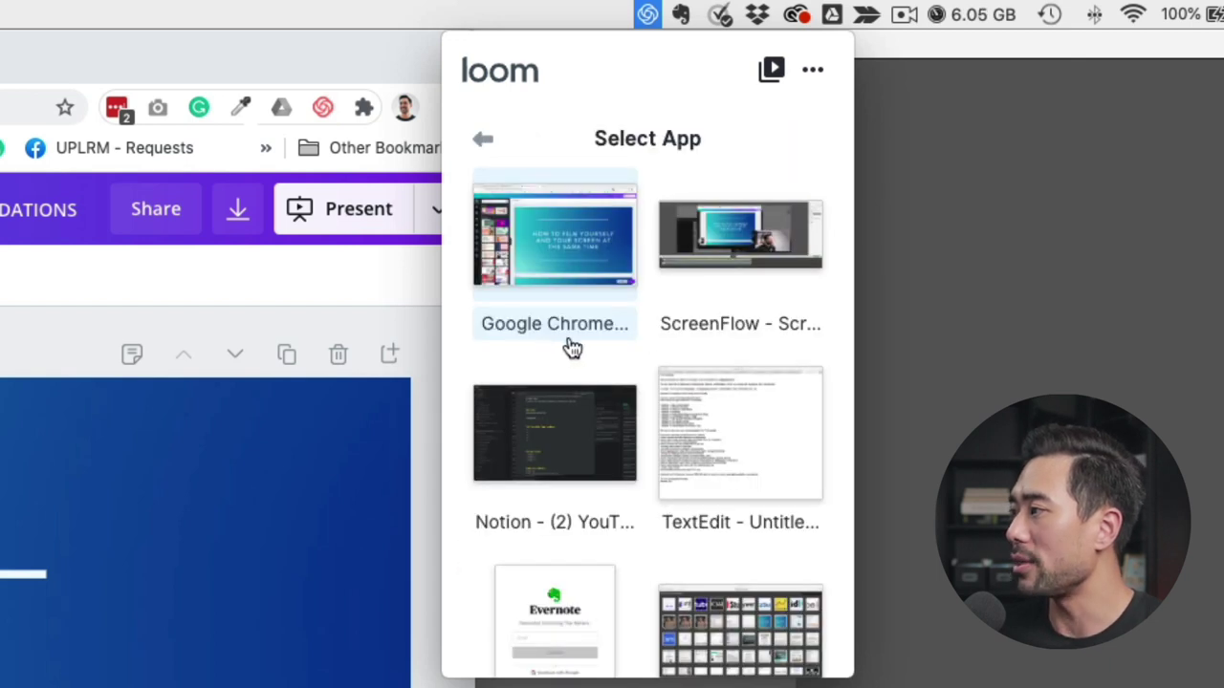
left_click(551, 272)
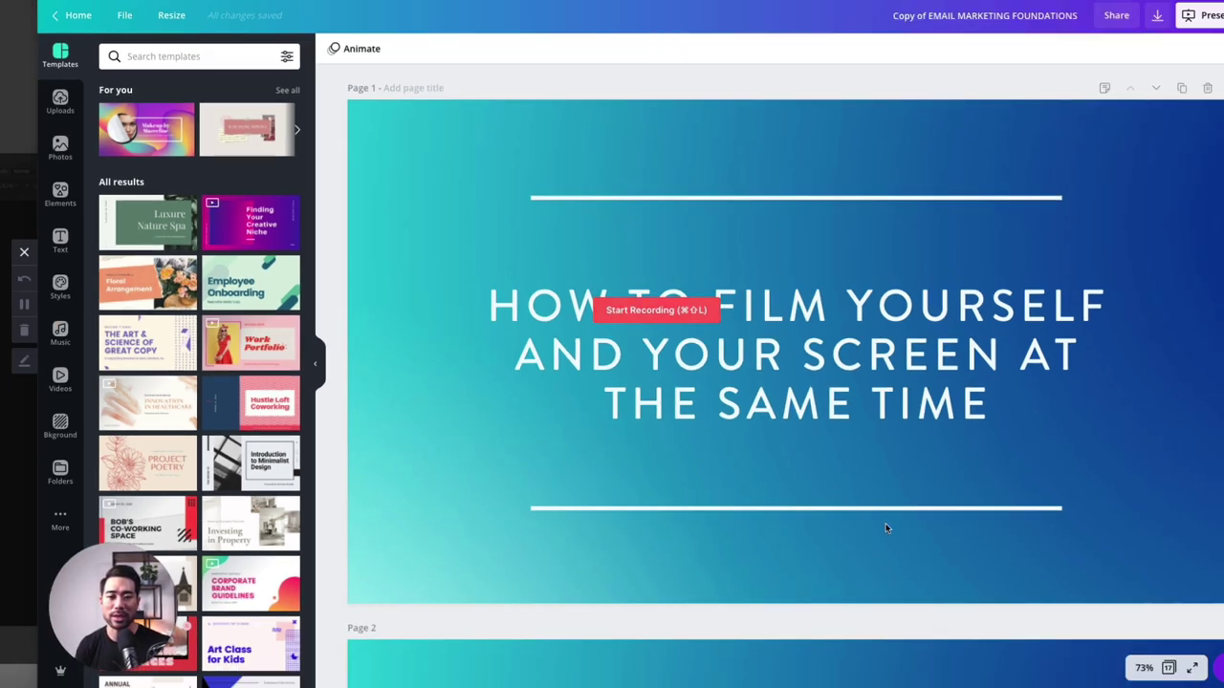
- Record a 10-second clip presenting the Canva slide, then stop it to open its video page
left_click(655, 310)
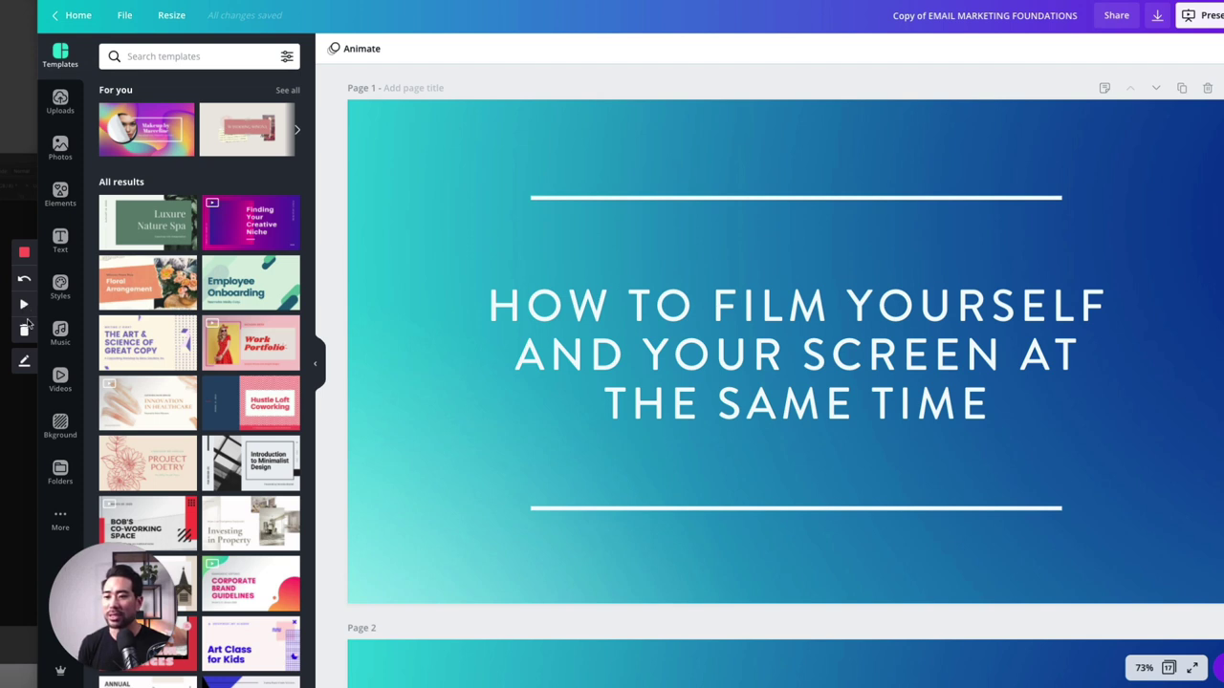
left_click(24, 256)
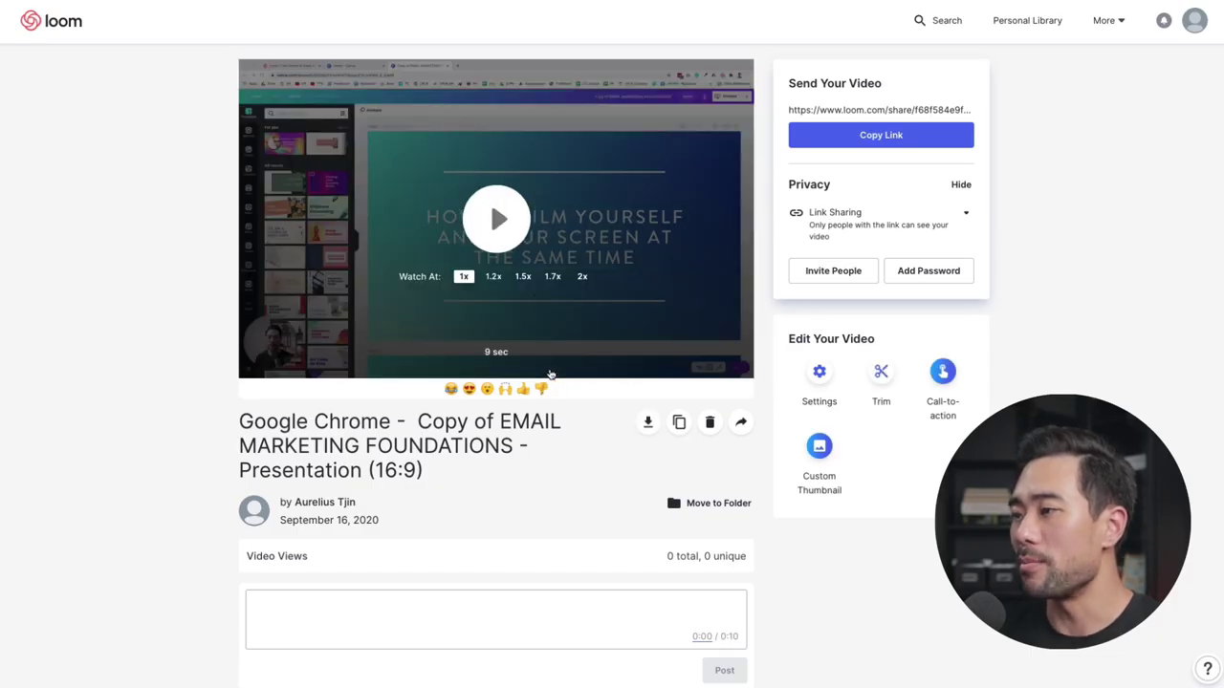
- Play the recording, remove the section starting at 0:07.0, and publish the trimmed video
left_click(497, 225)
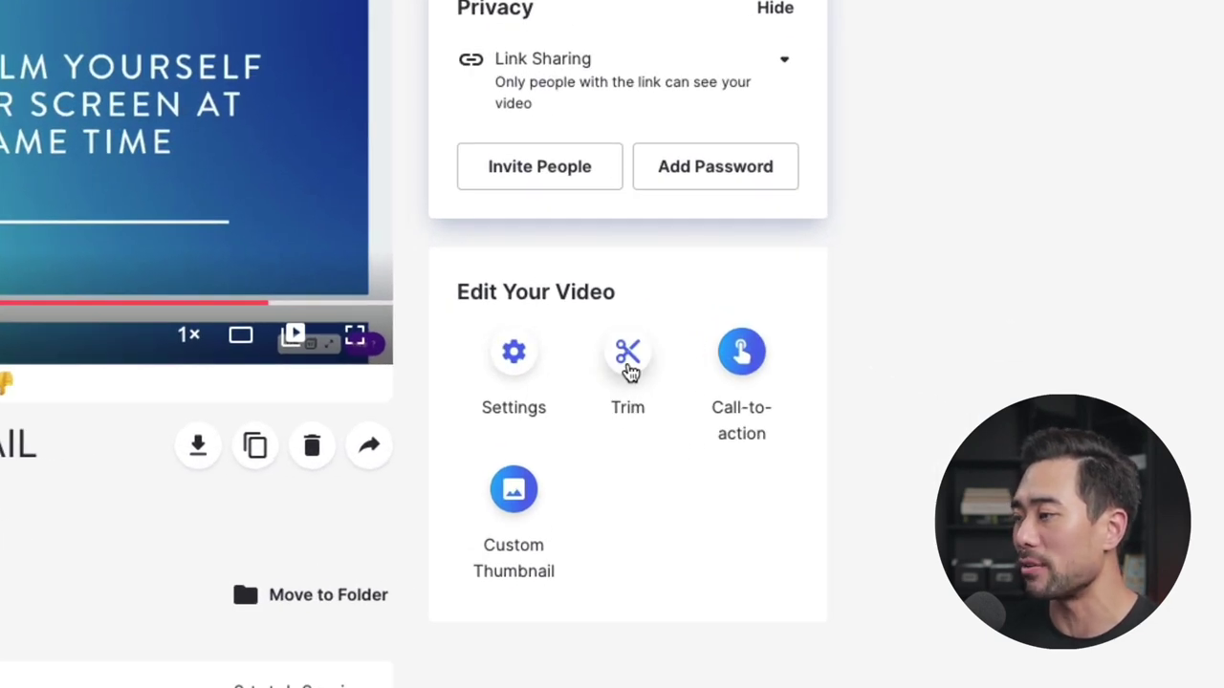
left_click(627, 362)
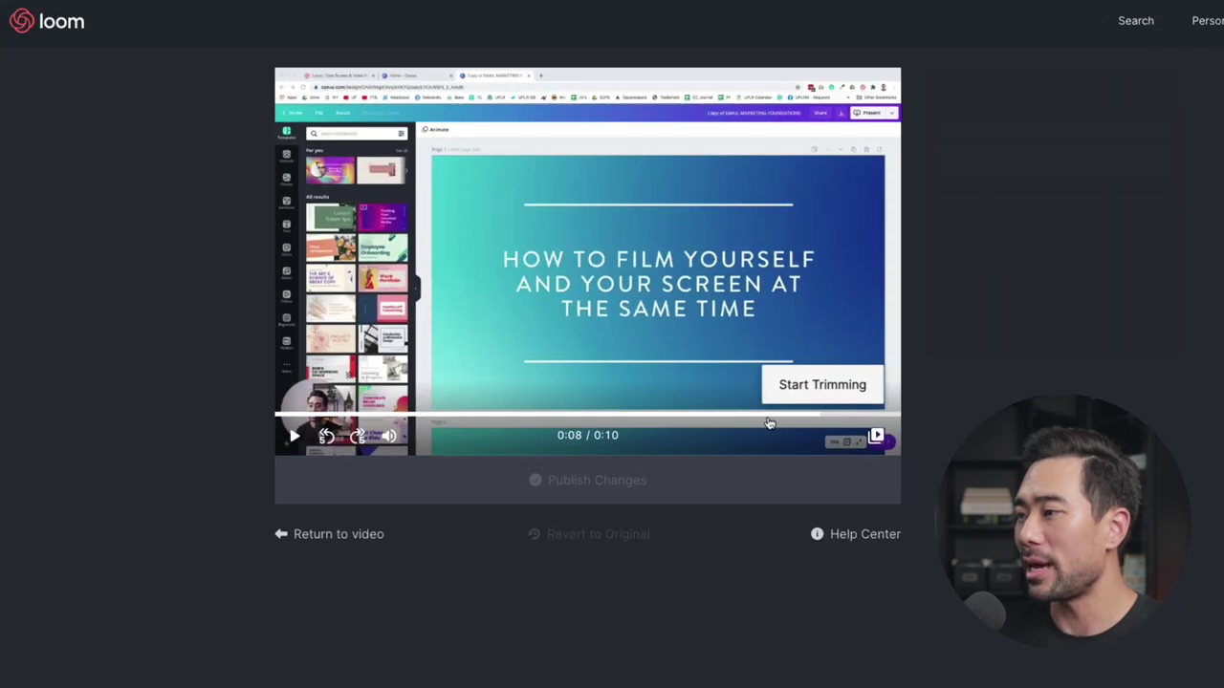
left_click(819, 384)
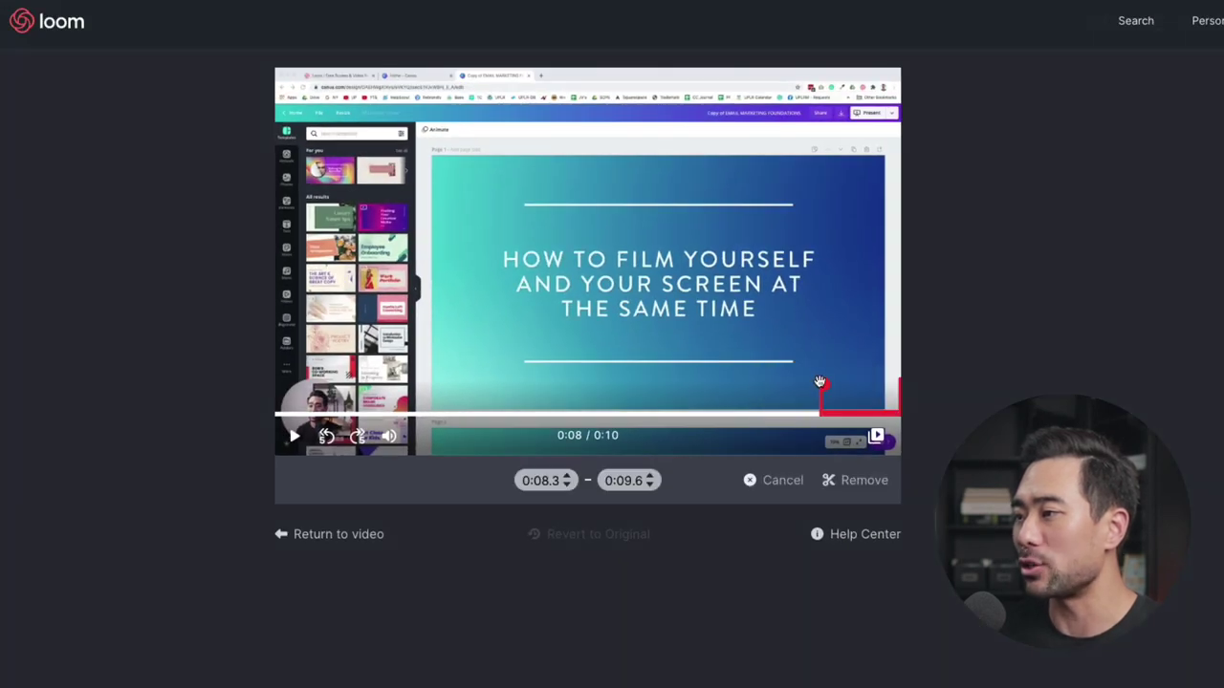
mouse_move(823, 387)
left_mouse_down()
mouse_move(534, 387)
mouse_move(815, 407)
left_mouse_up()
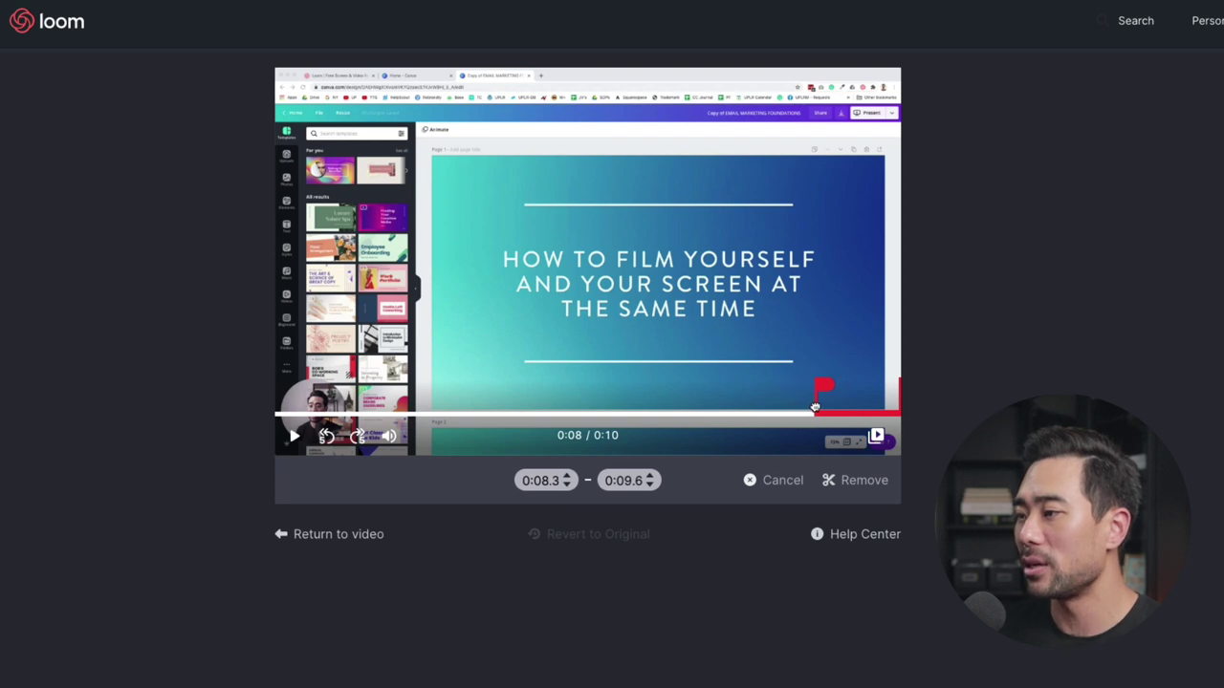
left_click(865, 483)
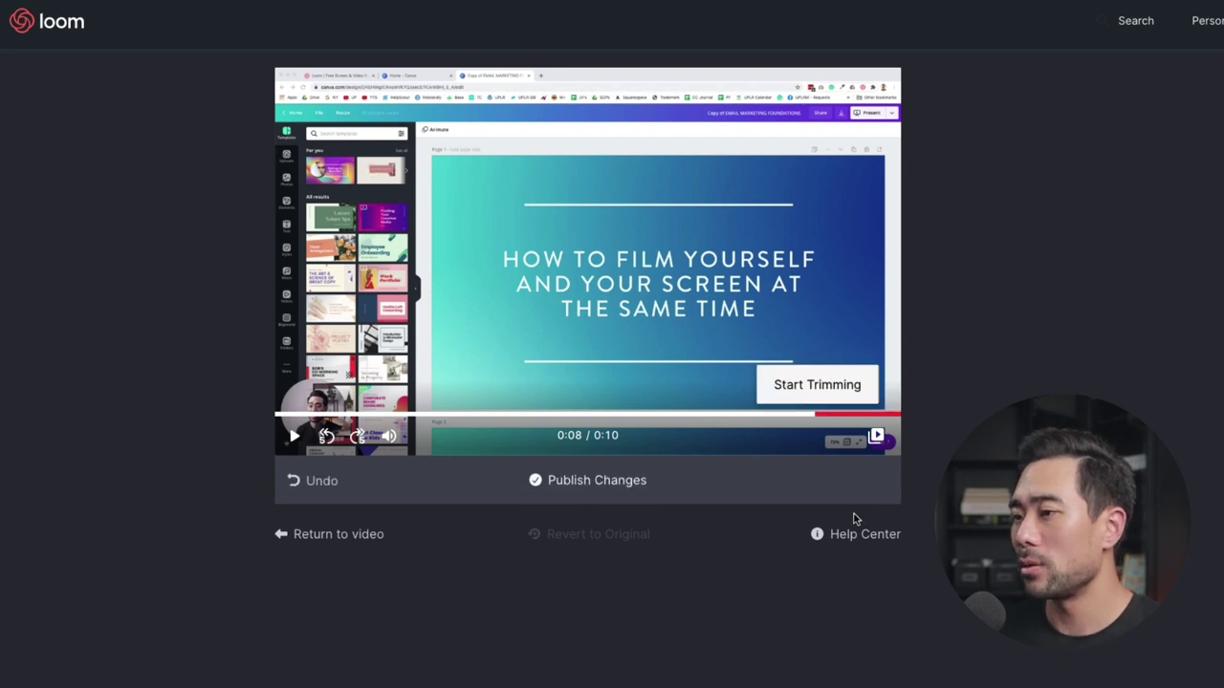
left_click(585, 482)
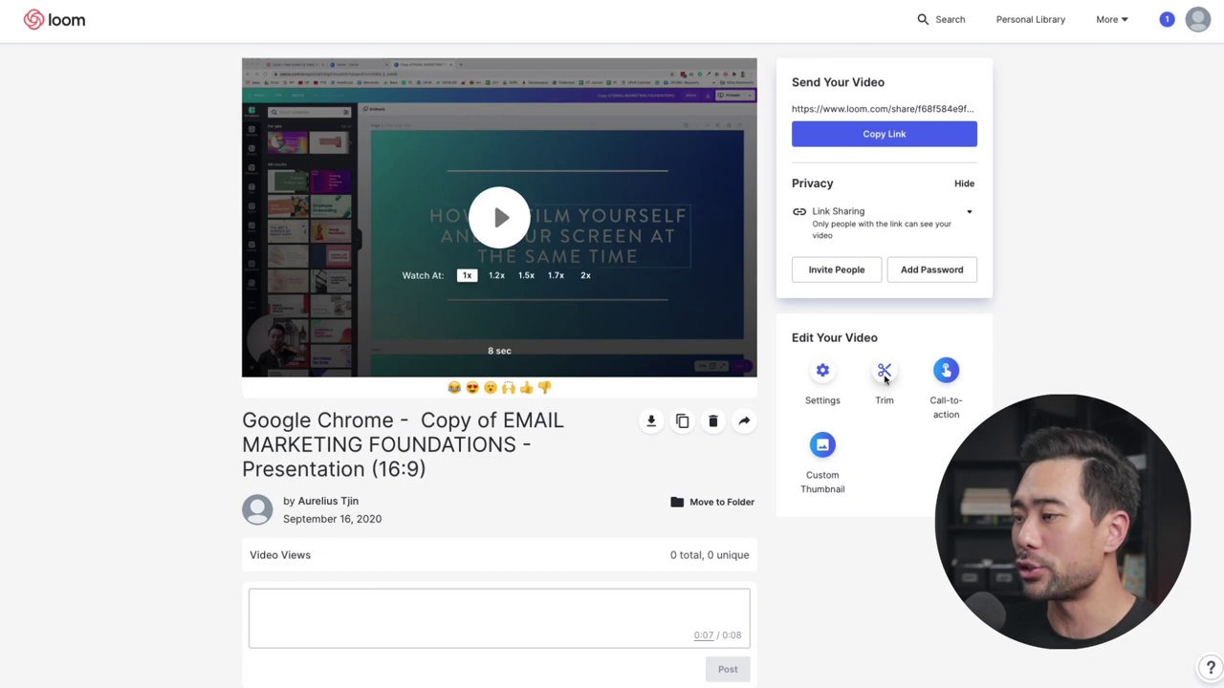
- Revert the trim to the original video and confirm deleting all edits
left_click(880, 378)
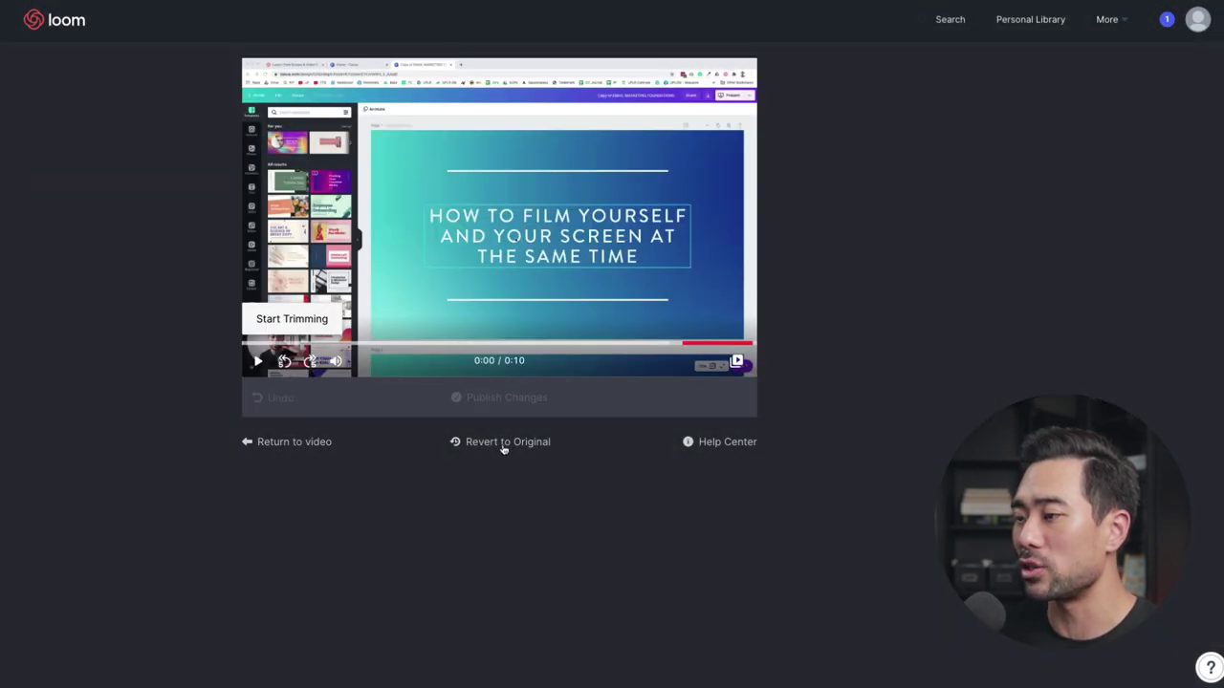
left_click(504, 443)
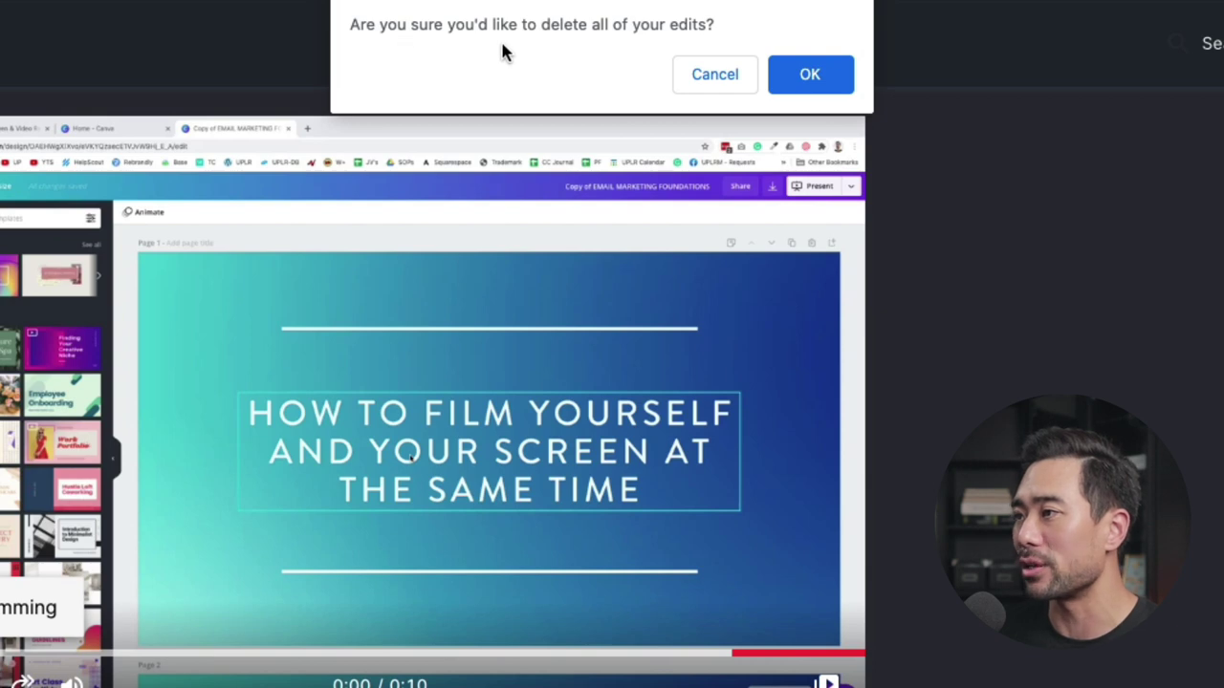
left_click(806, 74)
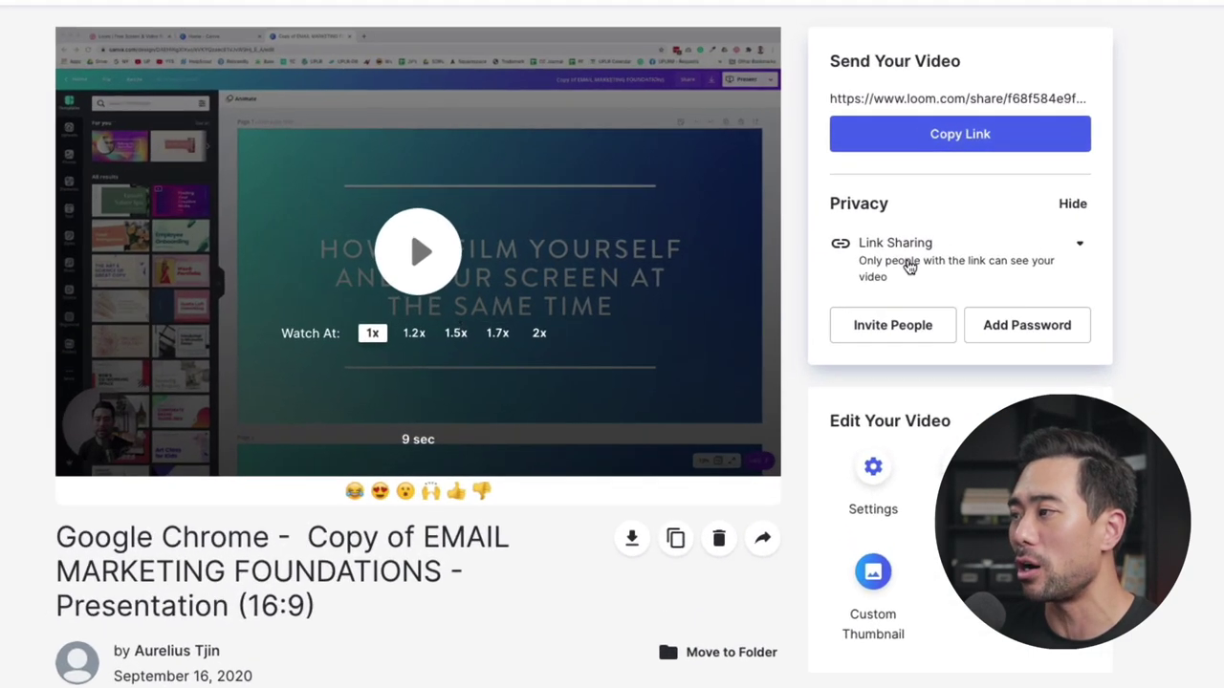
- Leave the Link Sharing privacy setting unchanged and copy the video's share link
left_click(847, 226)
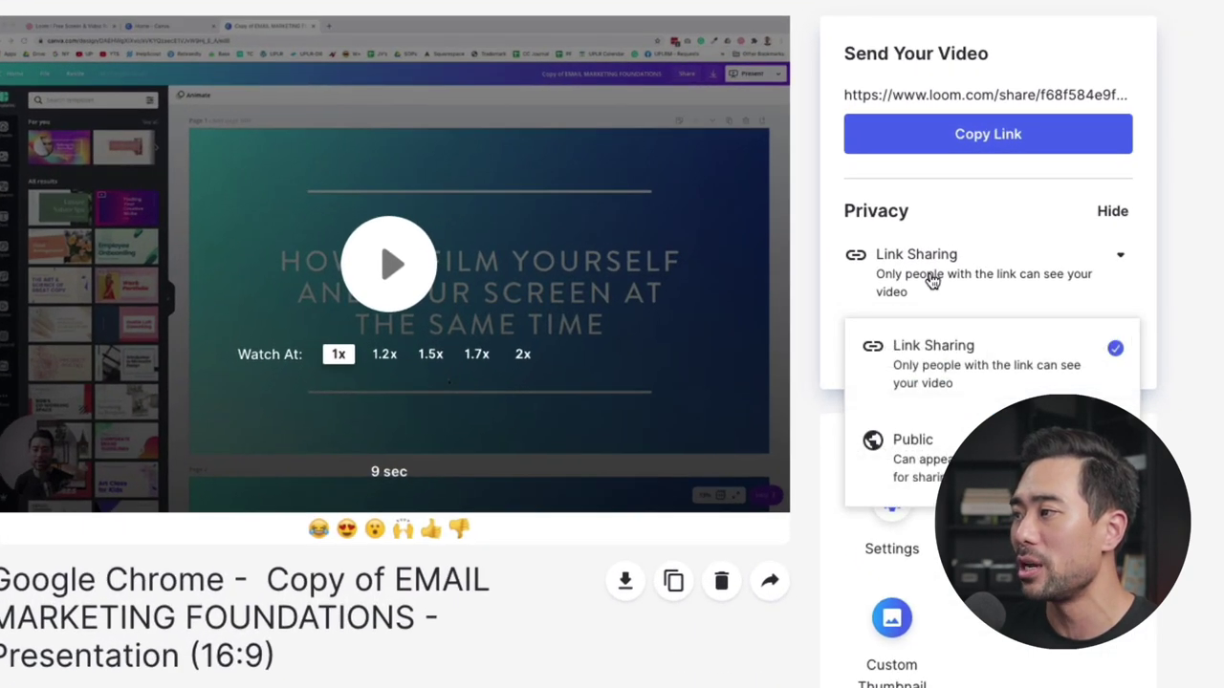
left_click(933, 279)
left_click(988, 138)
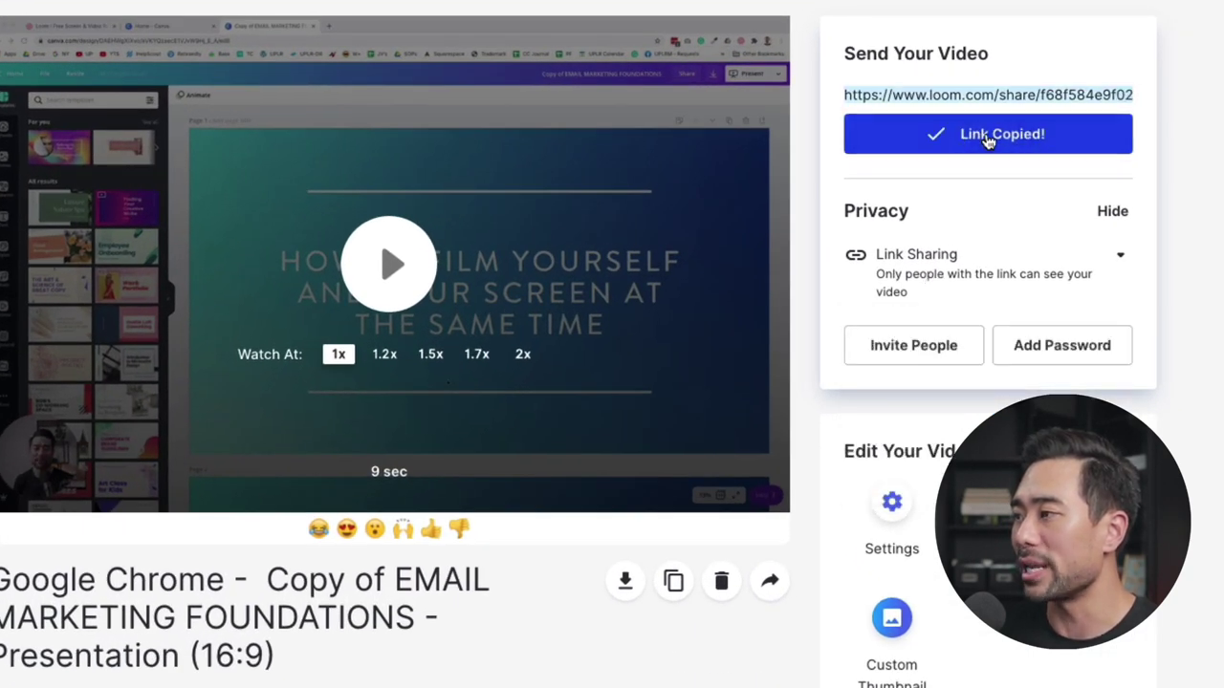